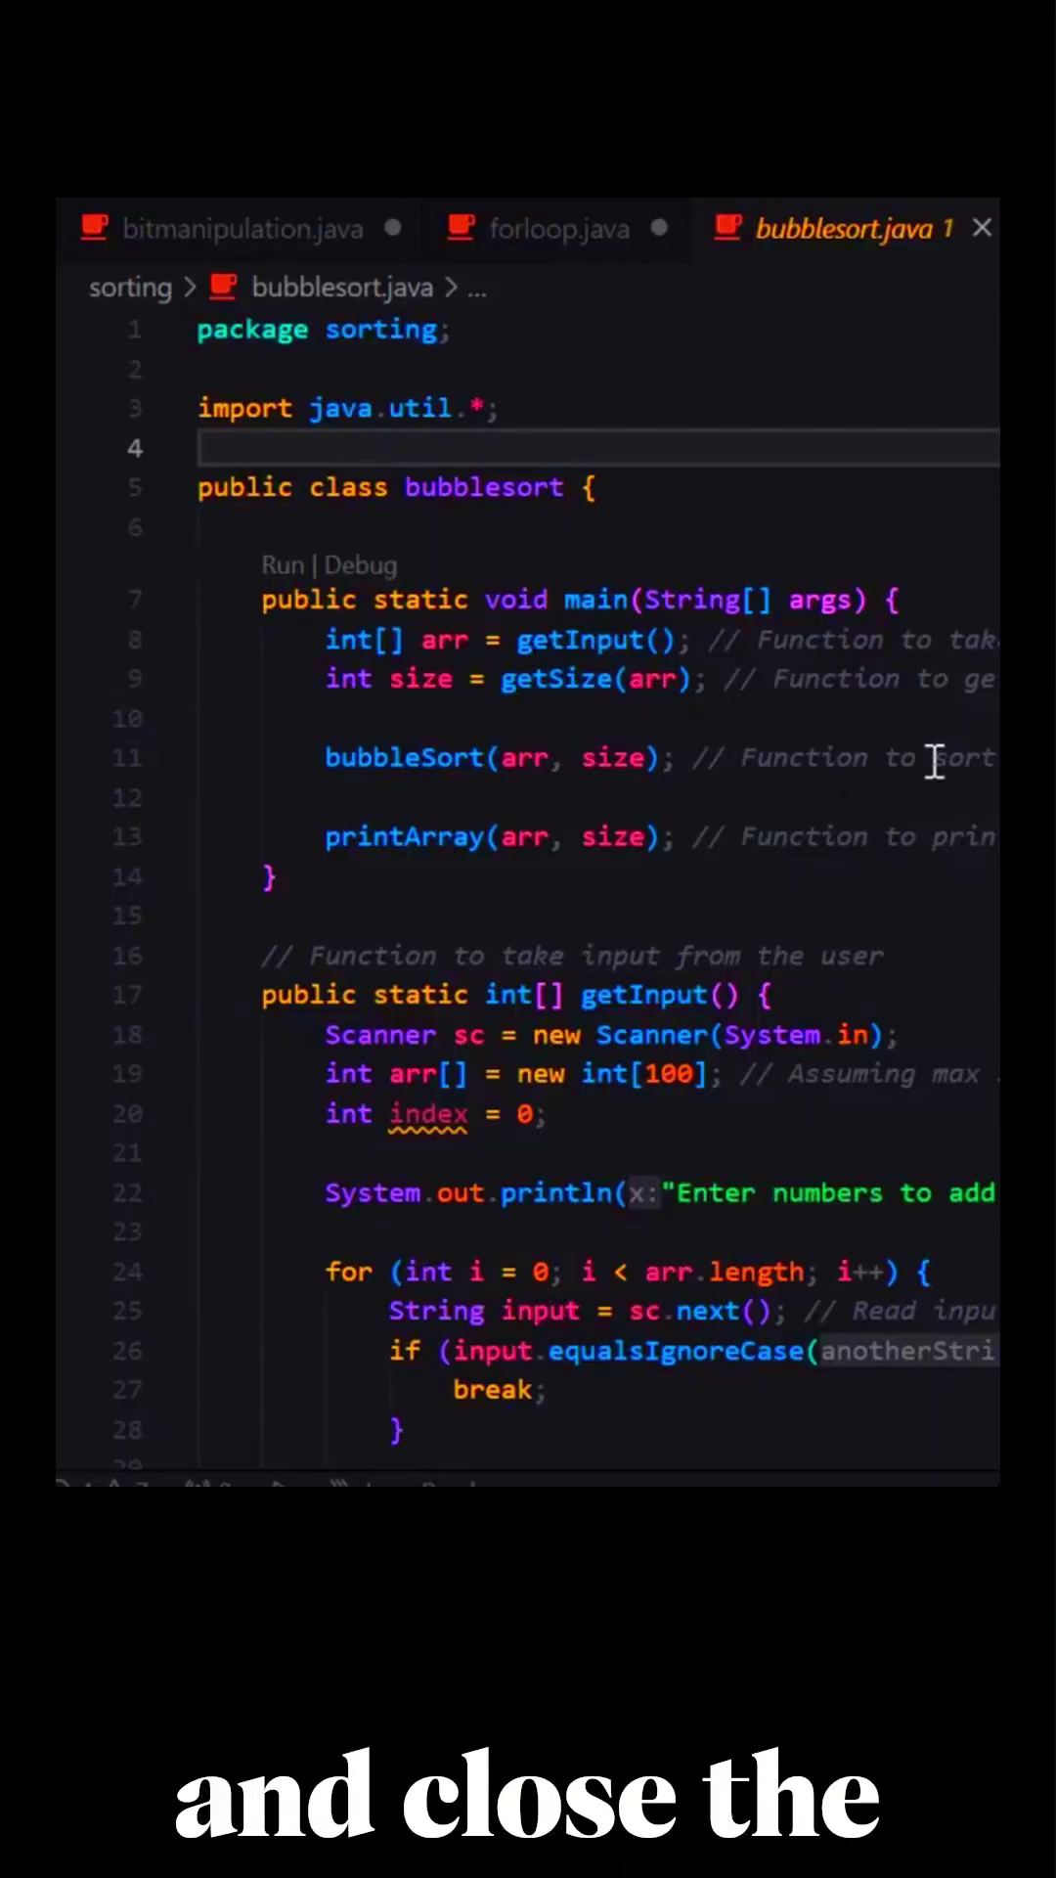
Toggle the file explorer sidebar and the terminal panel while placing the caret in the code
left_click(757, 757)
key("ctrl+b")
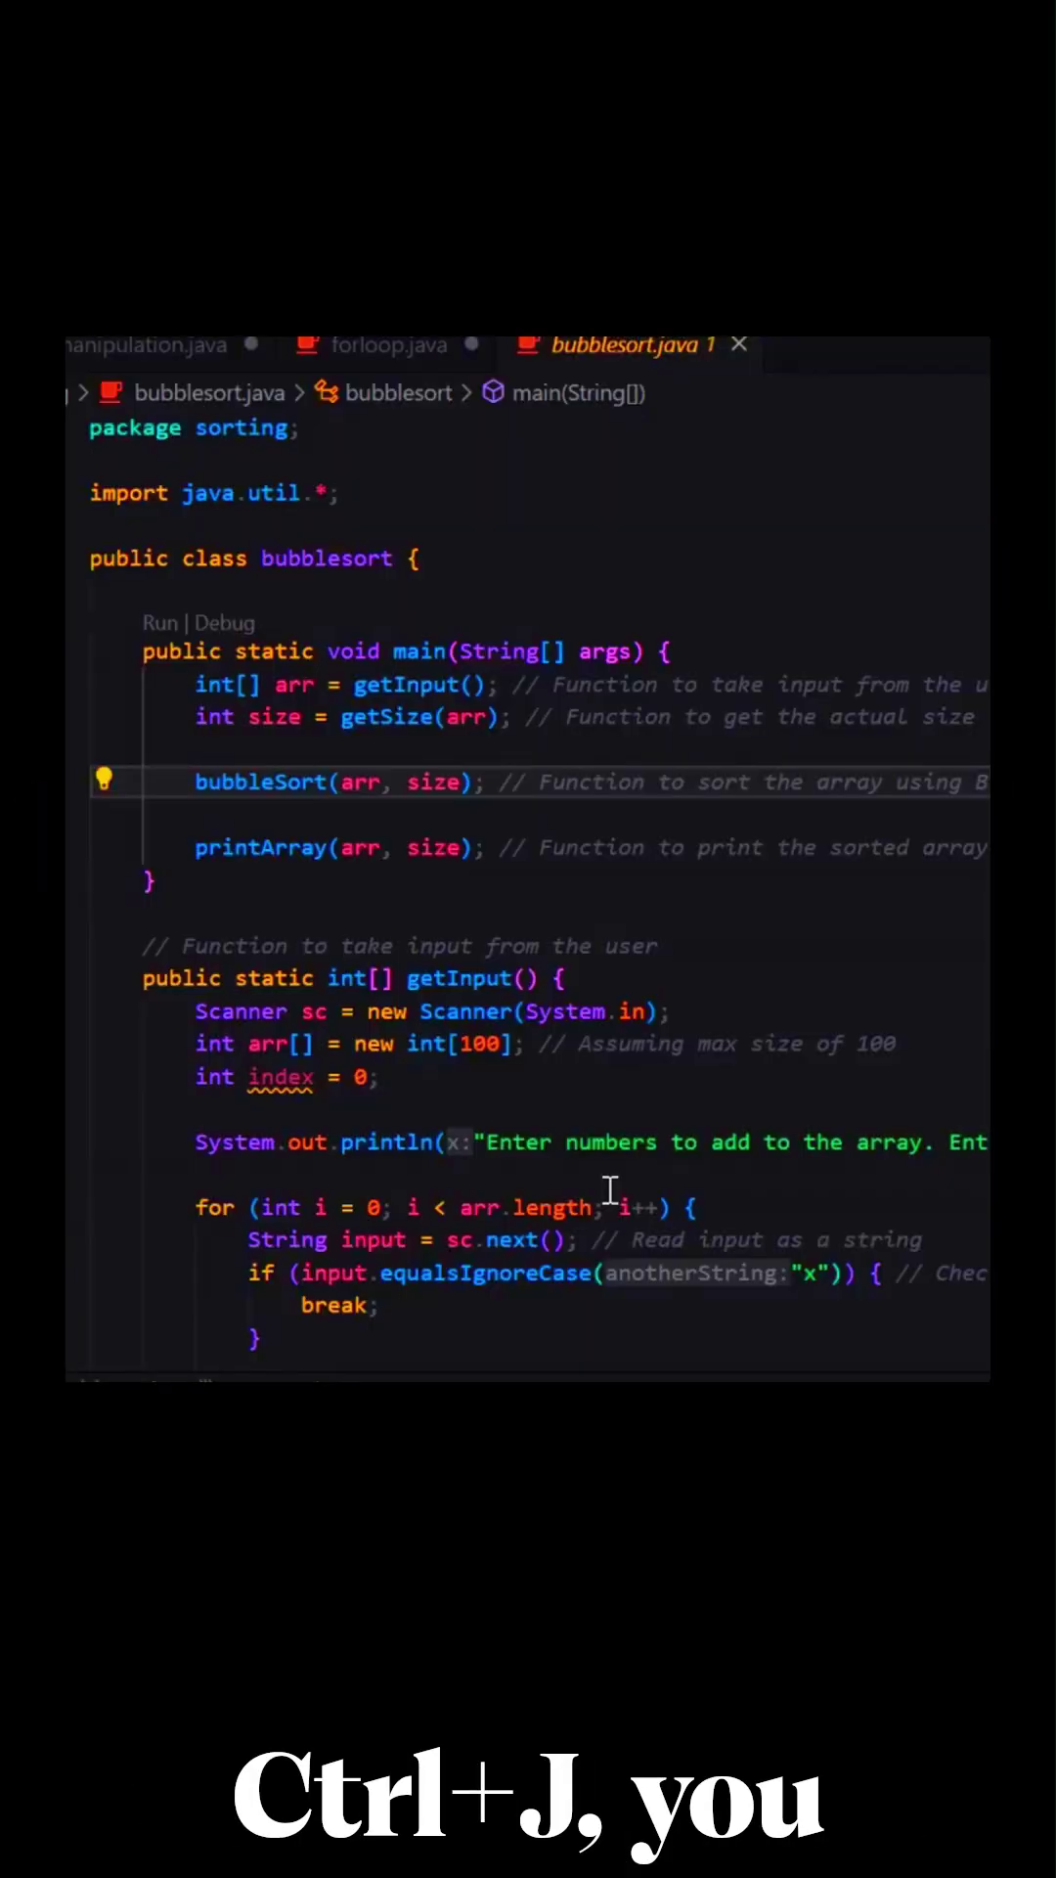
left_click(609, 1193)
key("ctrl+j")
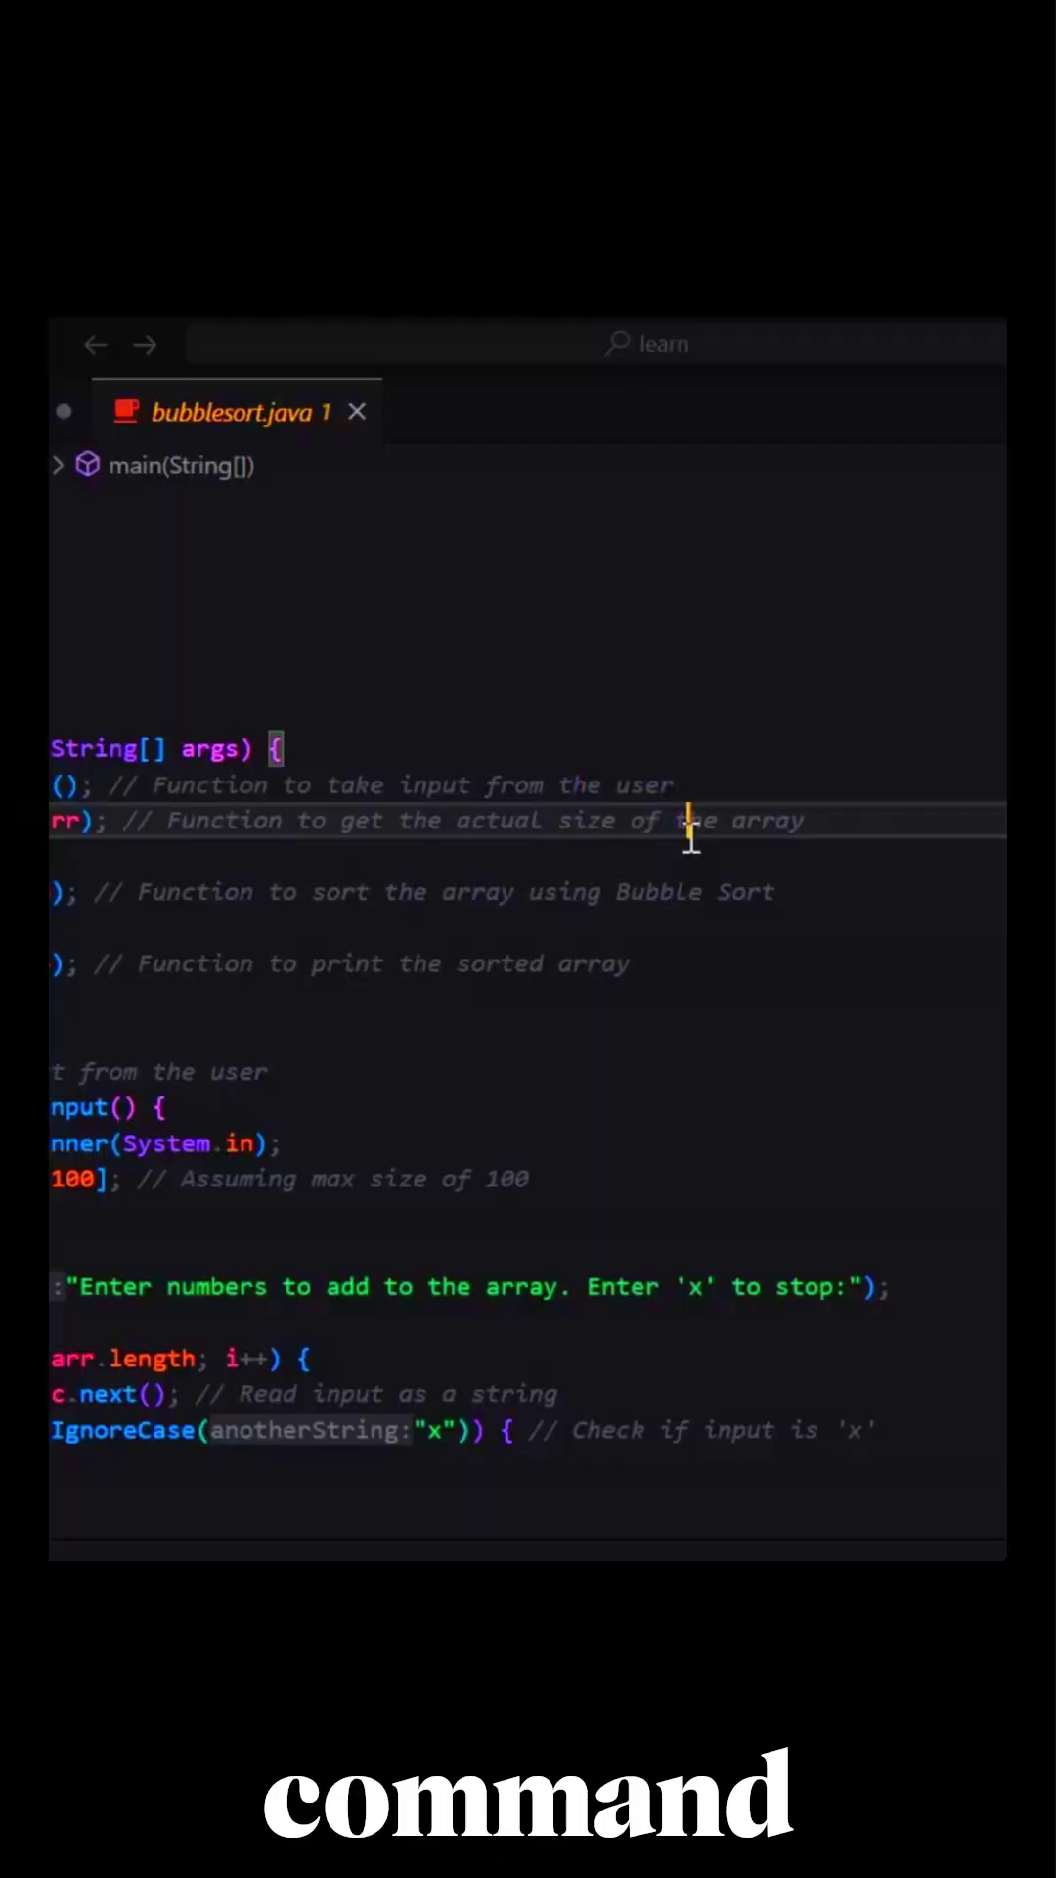
Start a quick file search, then clear the search text
key("ctrl+p")
type("f")
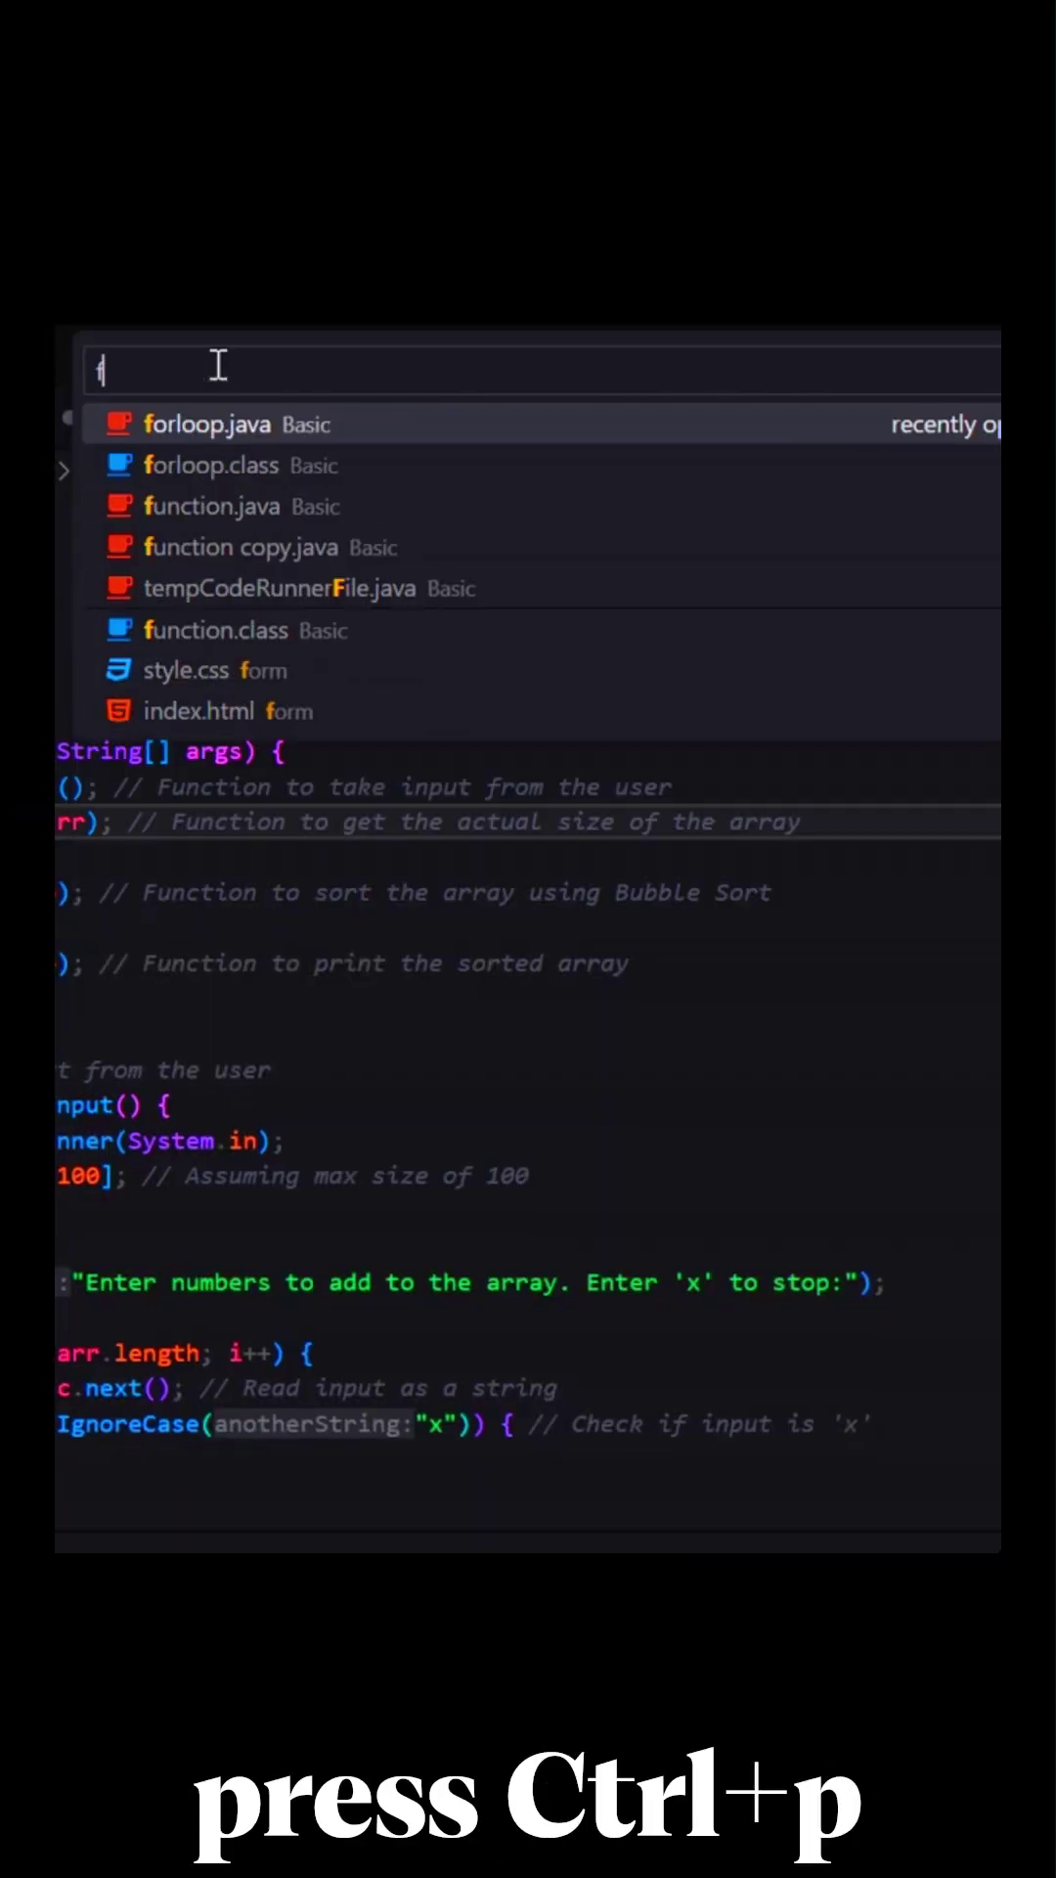
type("or")
key("BackSpace")
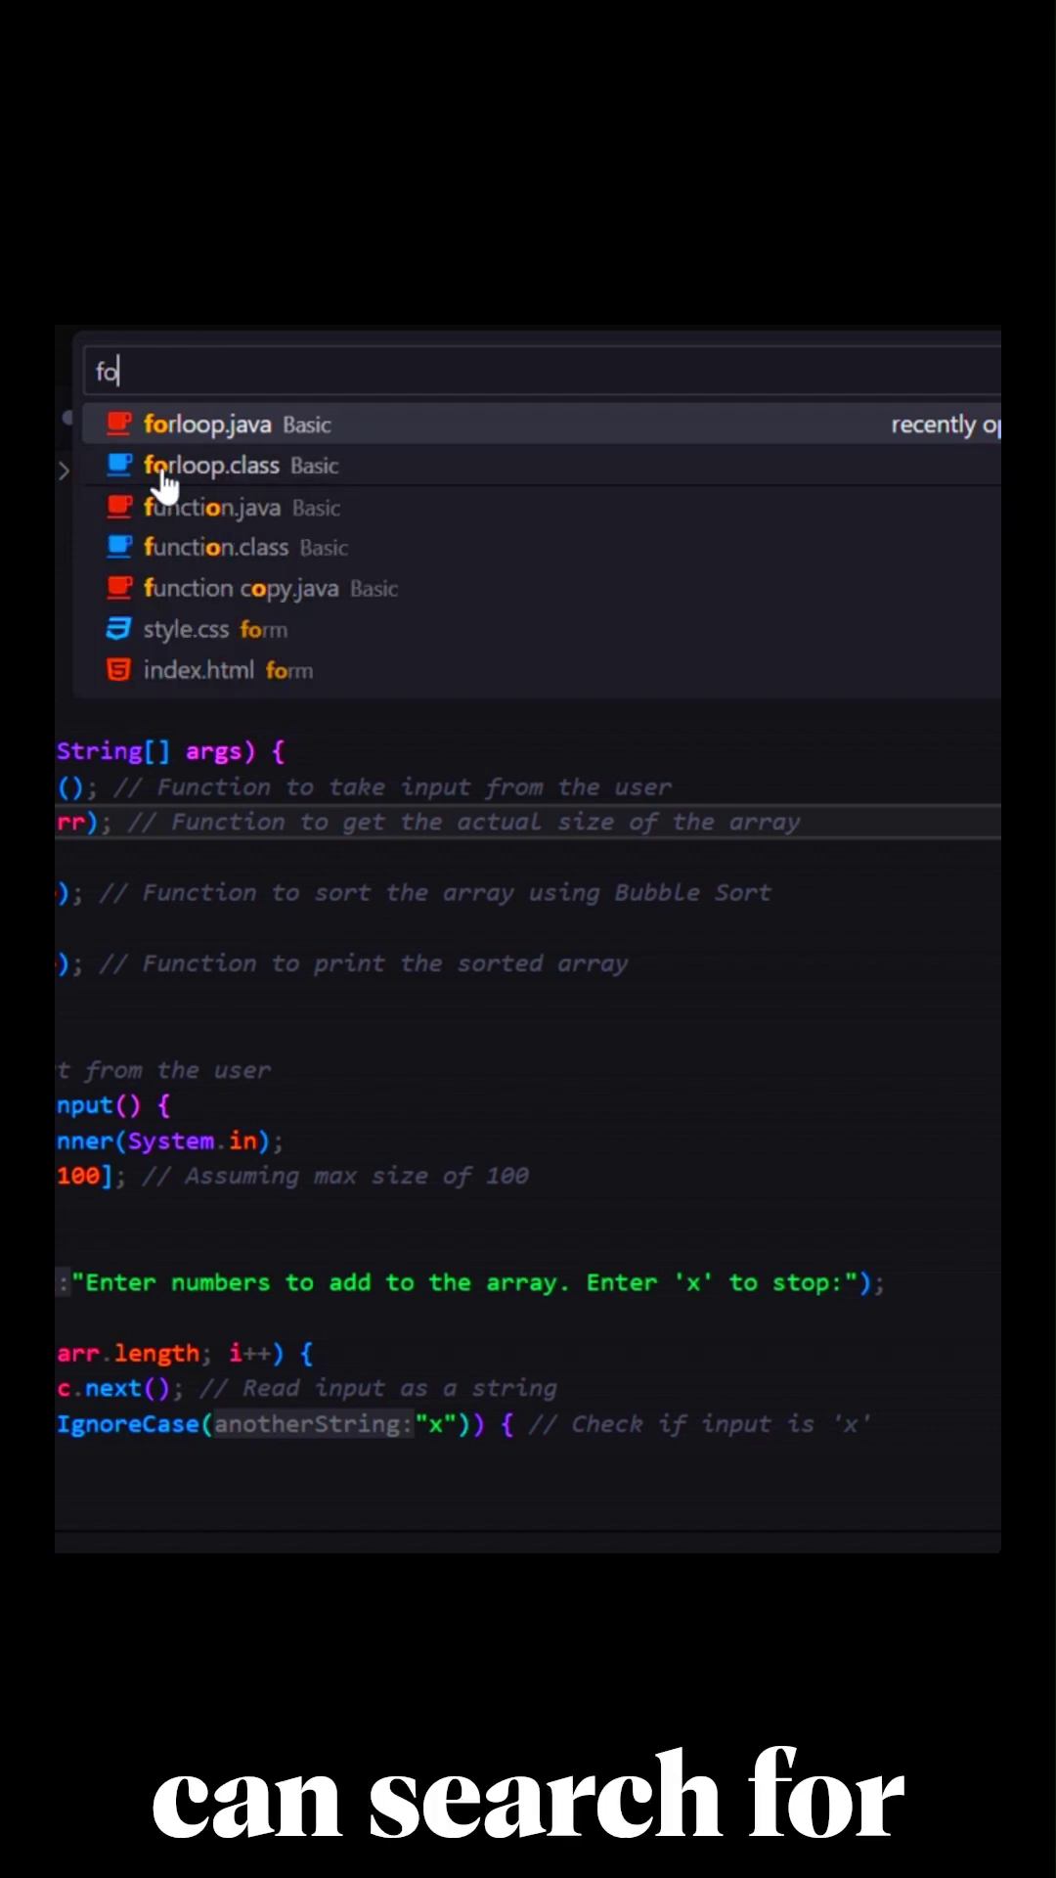
key("BackSpace")
key("BackSpace")
type(">")
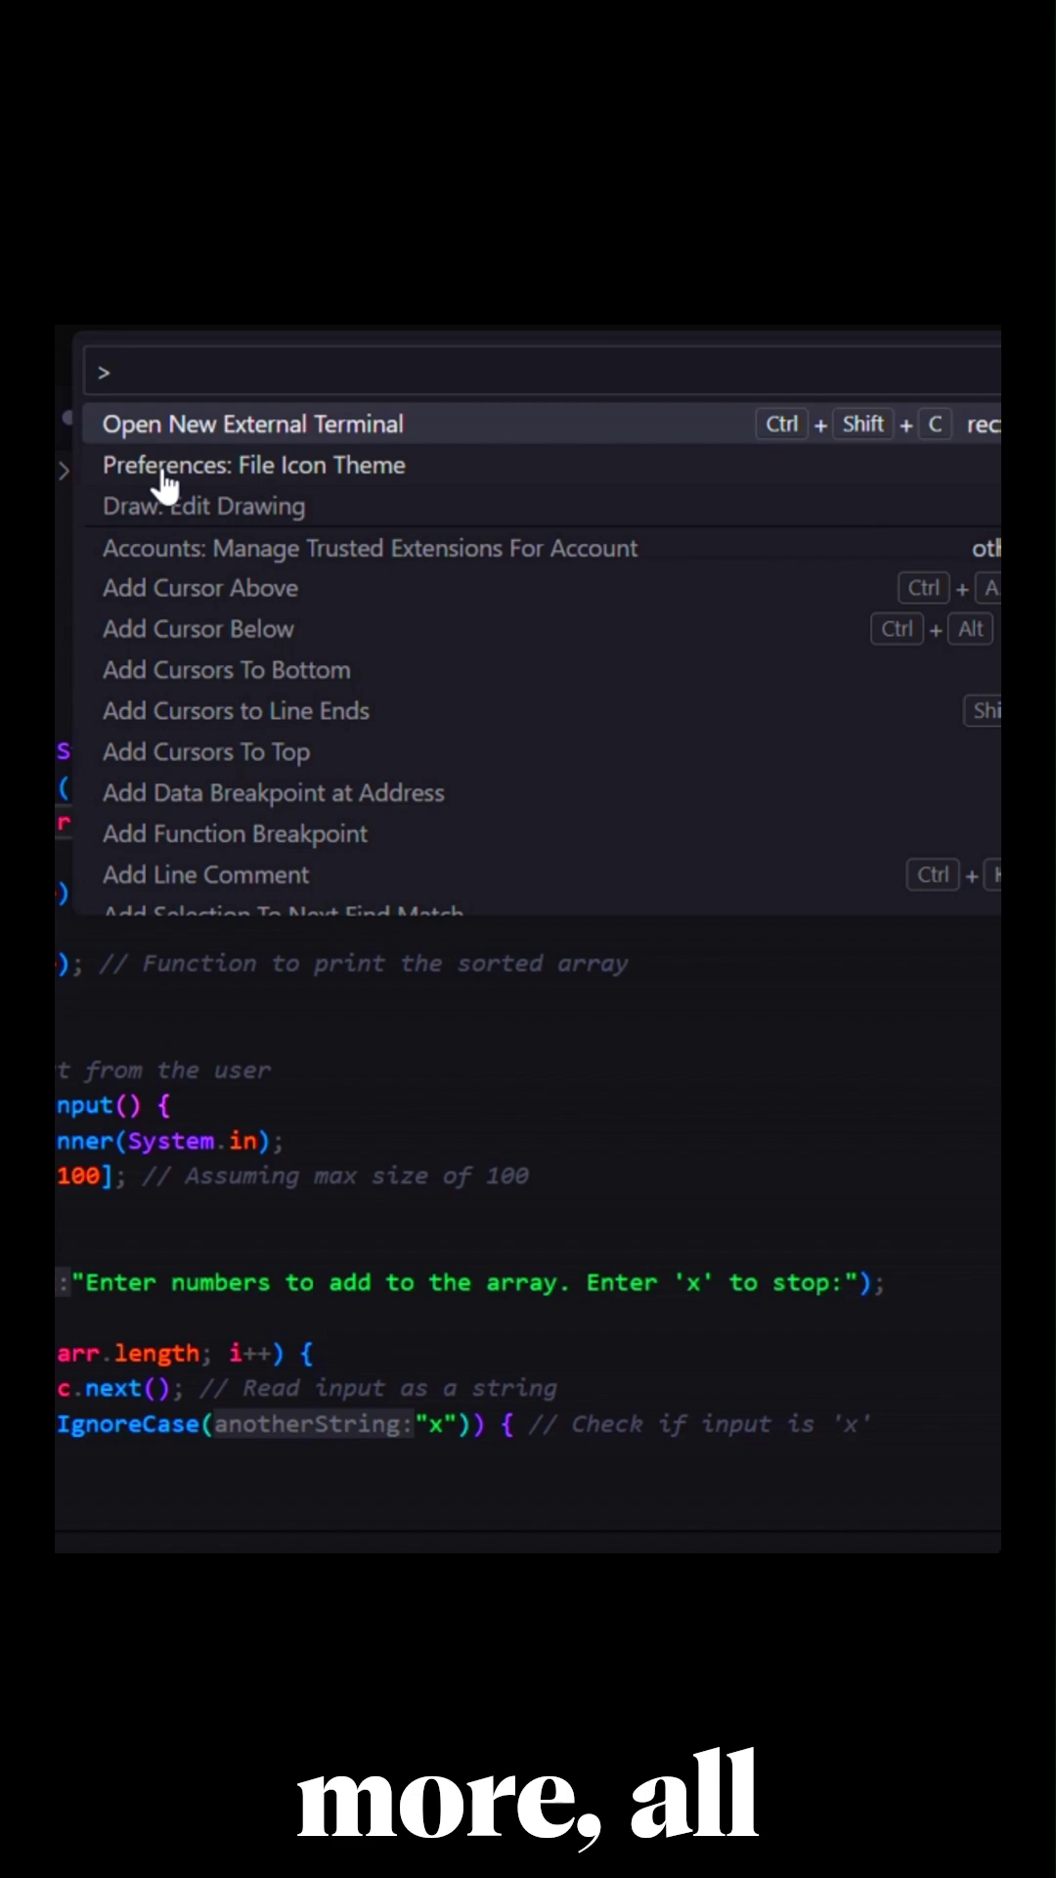
type("debug")
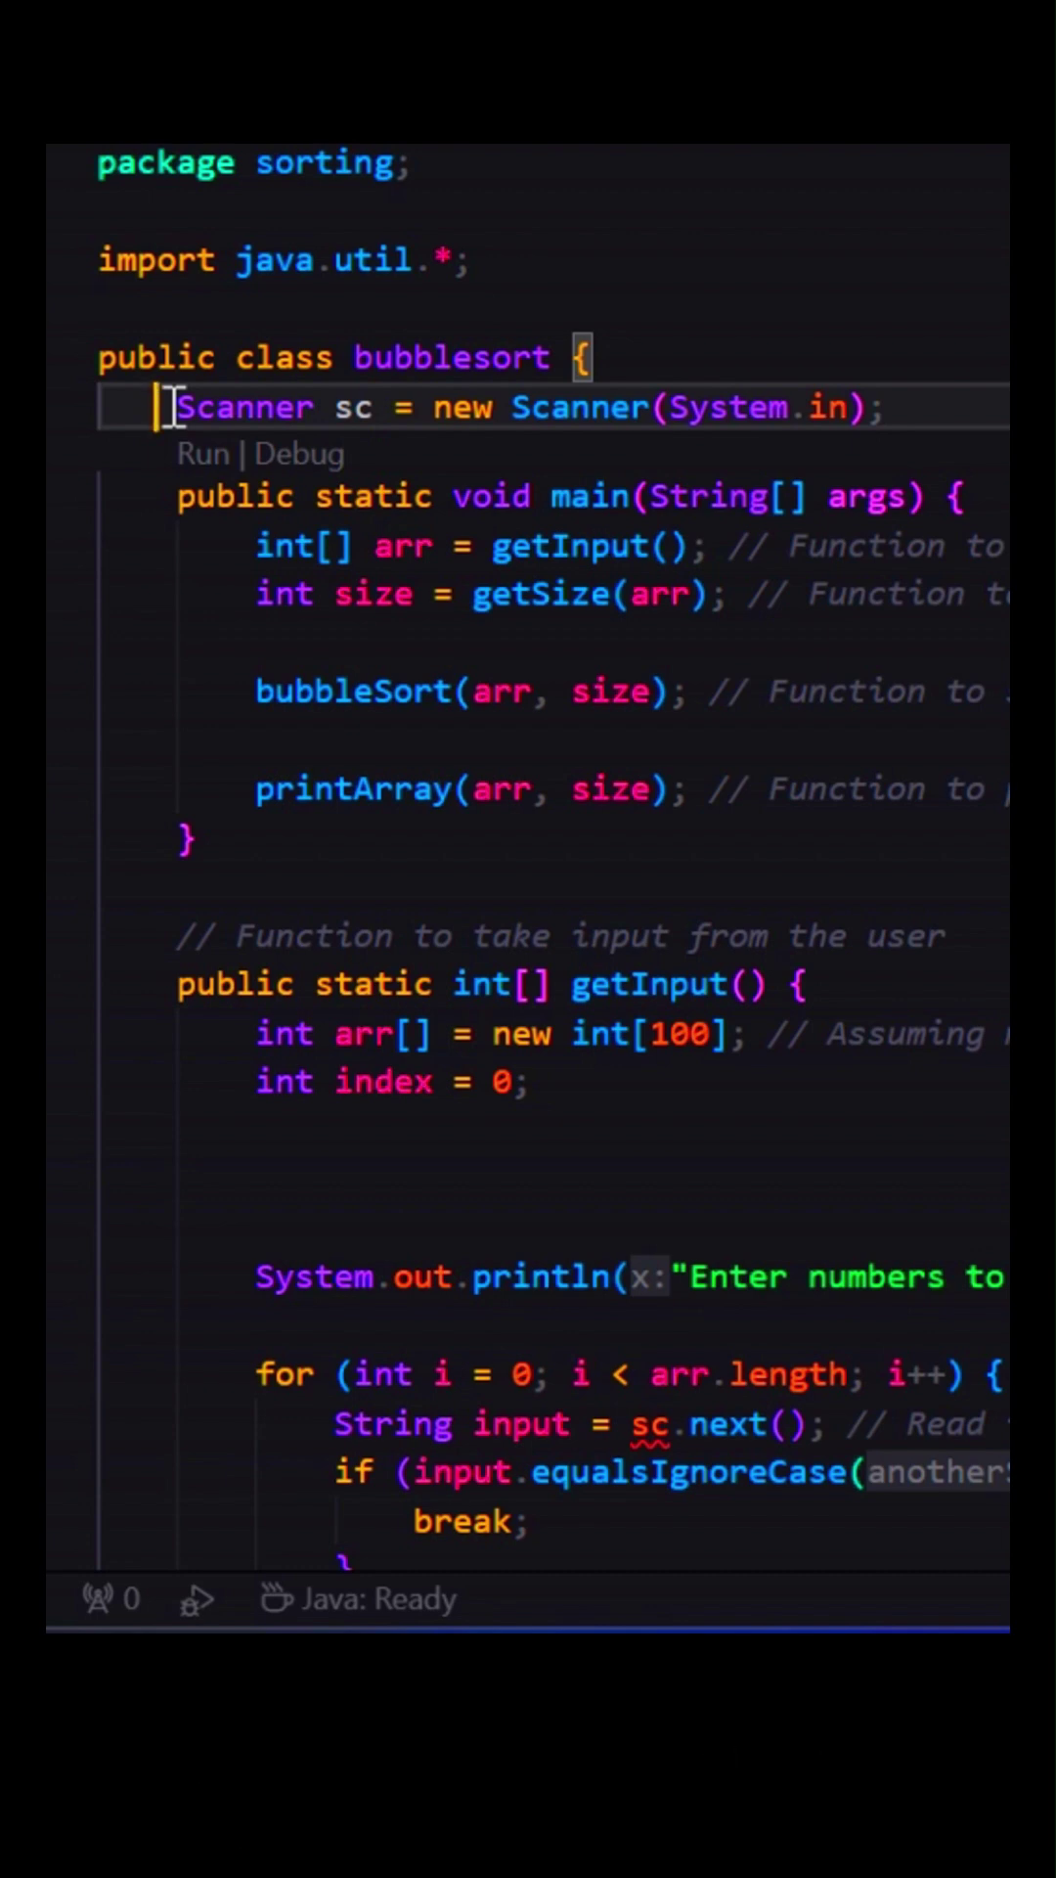
Shift the Scanner sc declaration line down two lines toward getInput()
key("alt+Down")
key("alt+Down")
key("alt+Down")
key("alt+Down")
key("alt+Down")
key("alt+Down")
key("alt+Down")
key("alt+Down")
key("alt+Down")
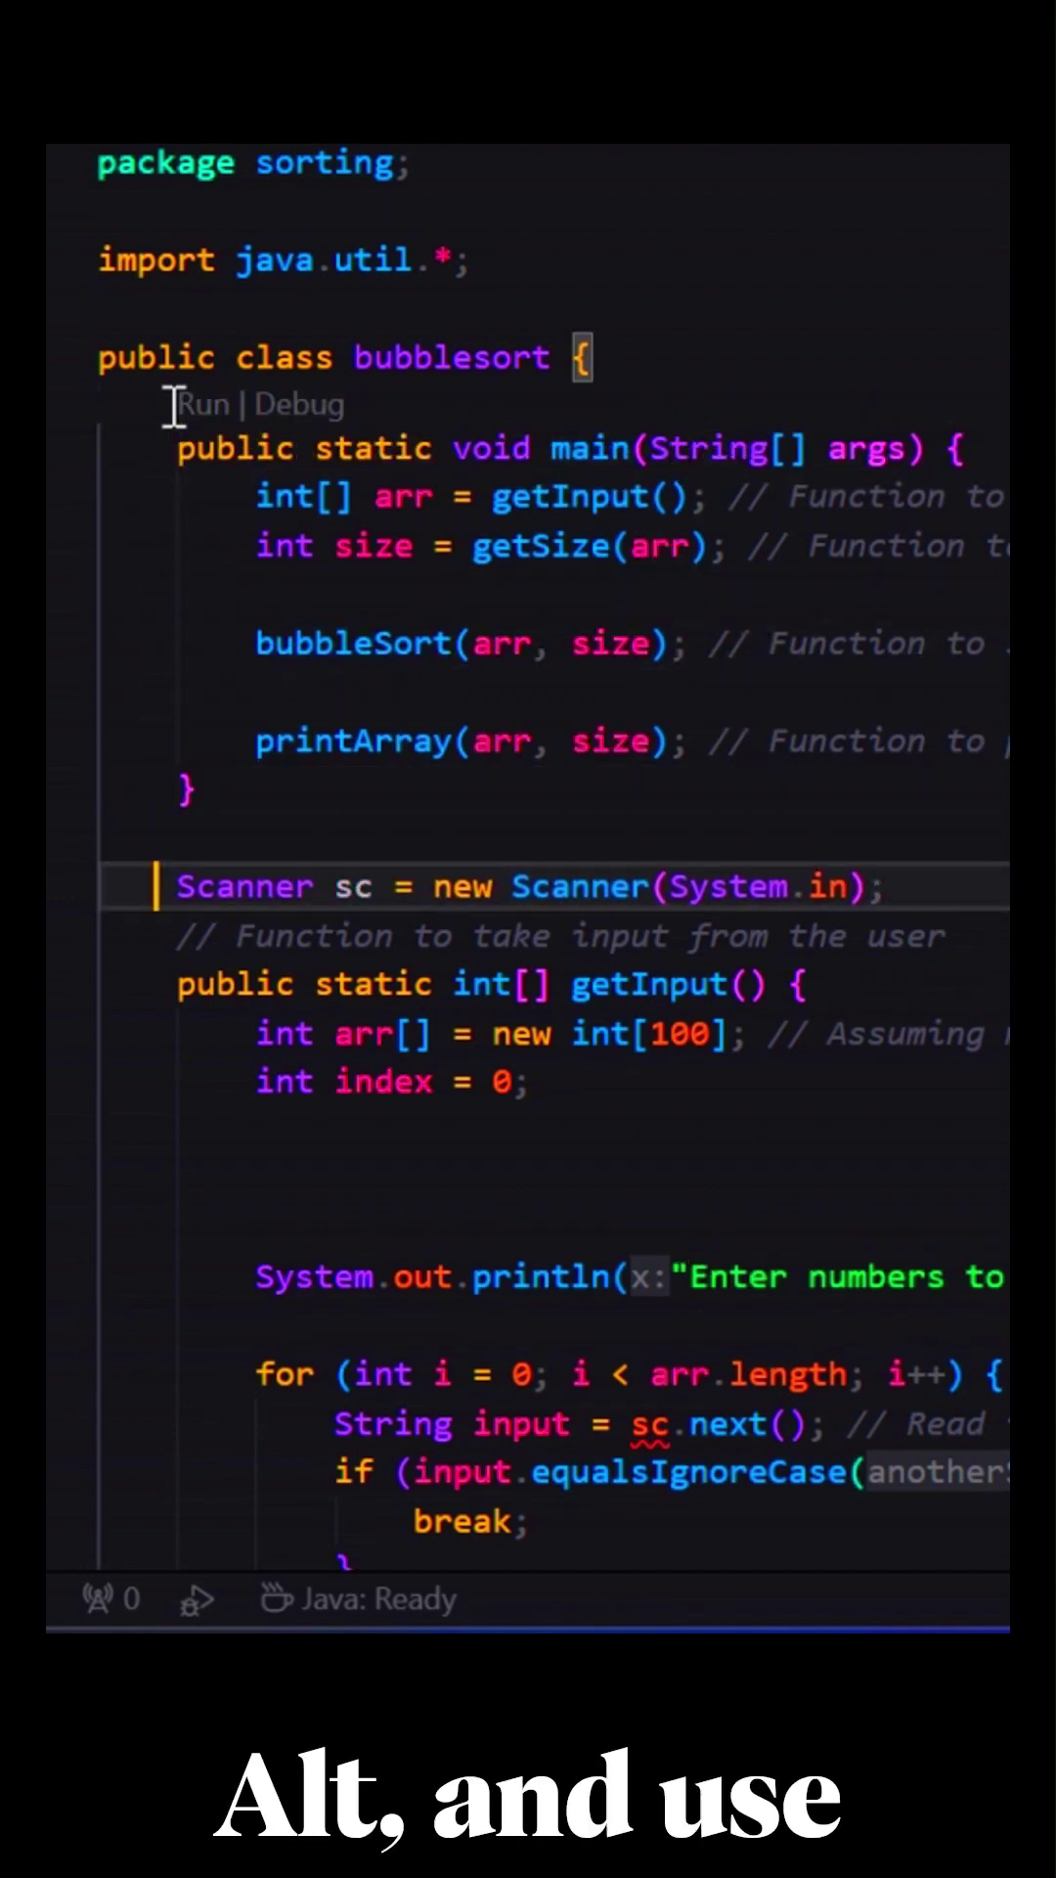
key("alt+Down")
key("alt+Down")
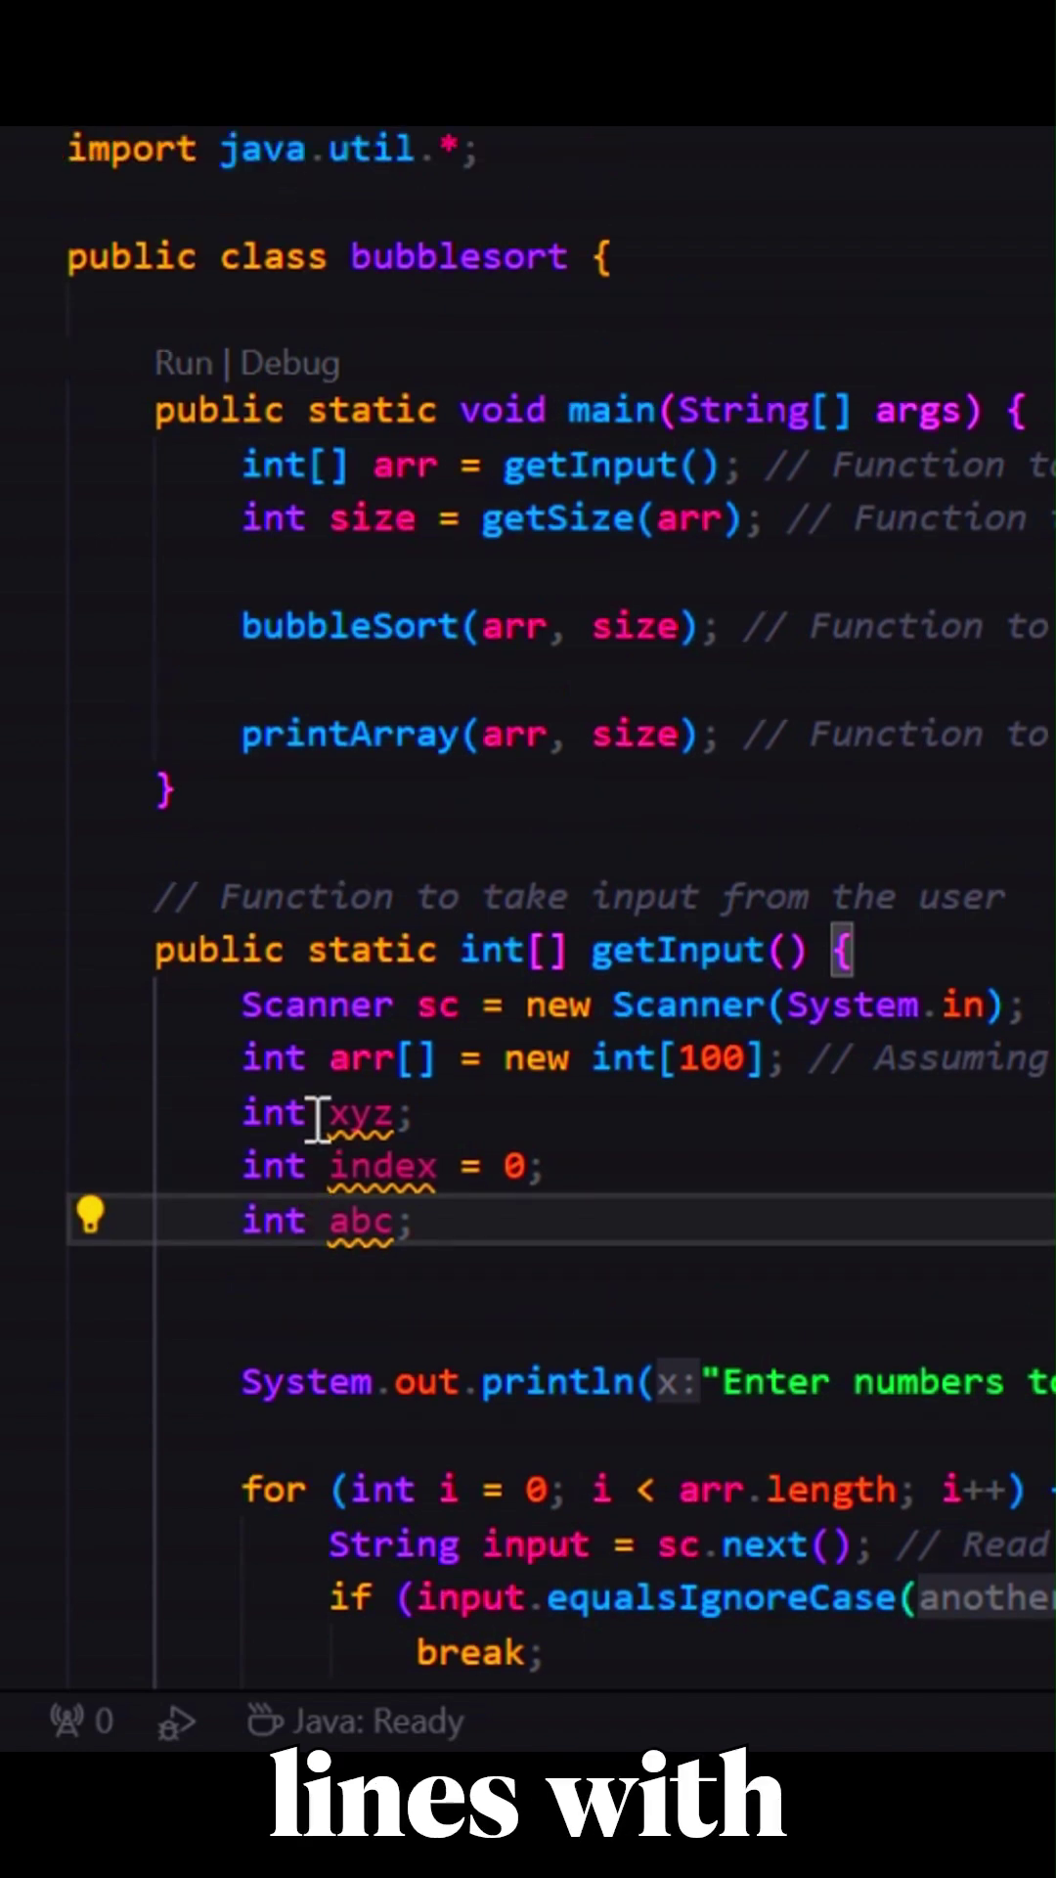
Place cursors on the arr[], xyz, index and abc lines and delete 'int'
key("ctrl+alt+Up")
key("ctrl+alt+Up")
key("ctrl+alt+Up")
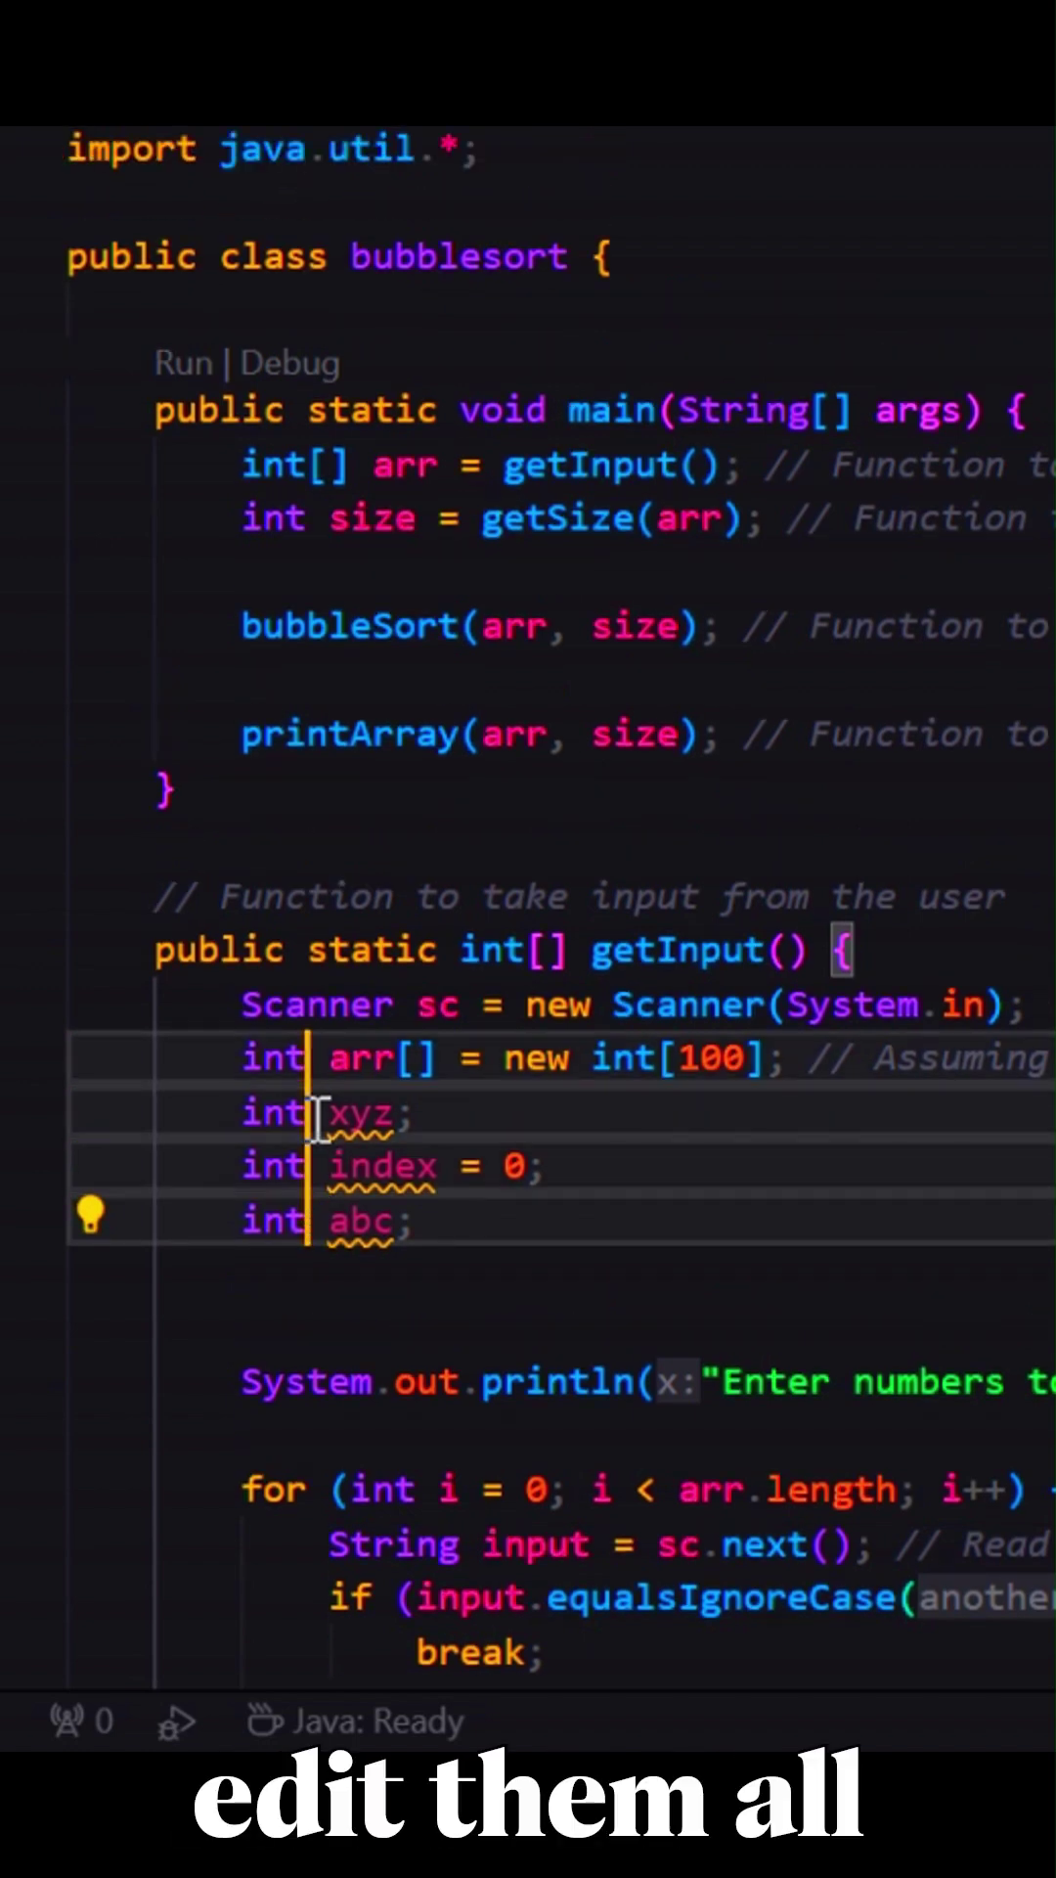
key("BackSpace")
key("BackSpace")
key("BackSpace")
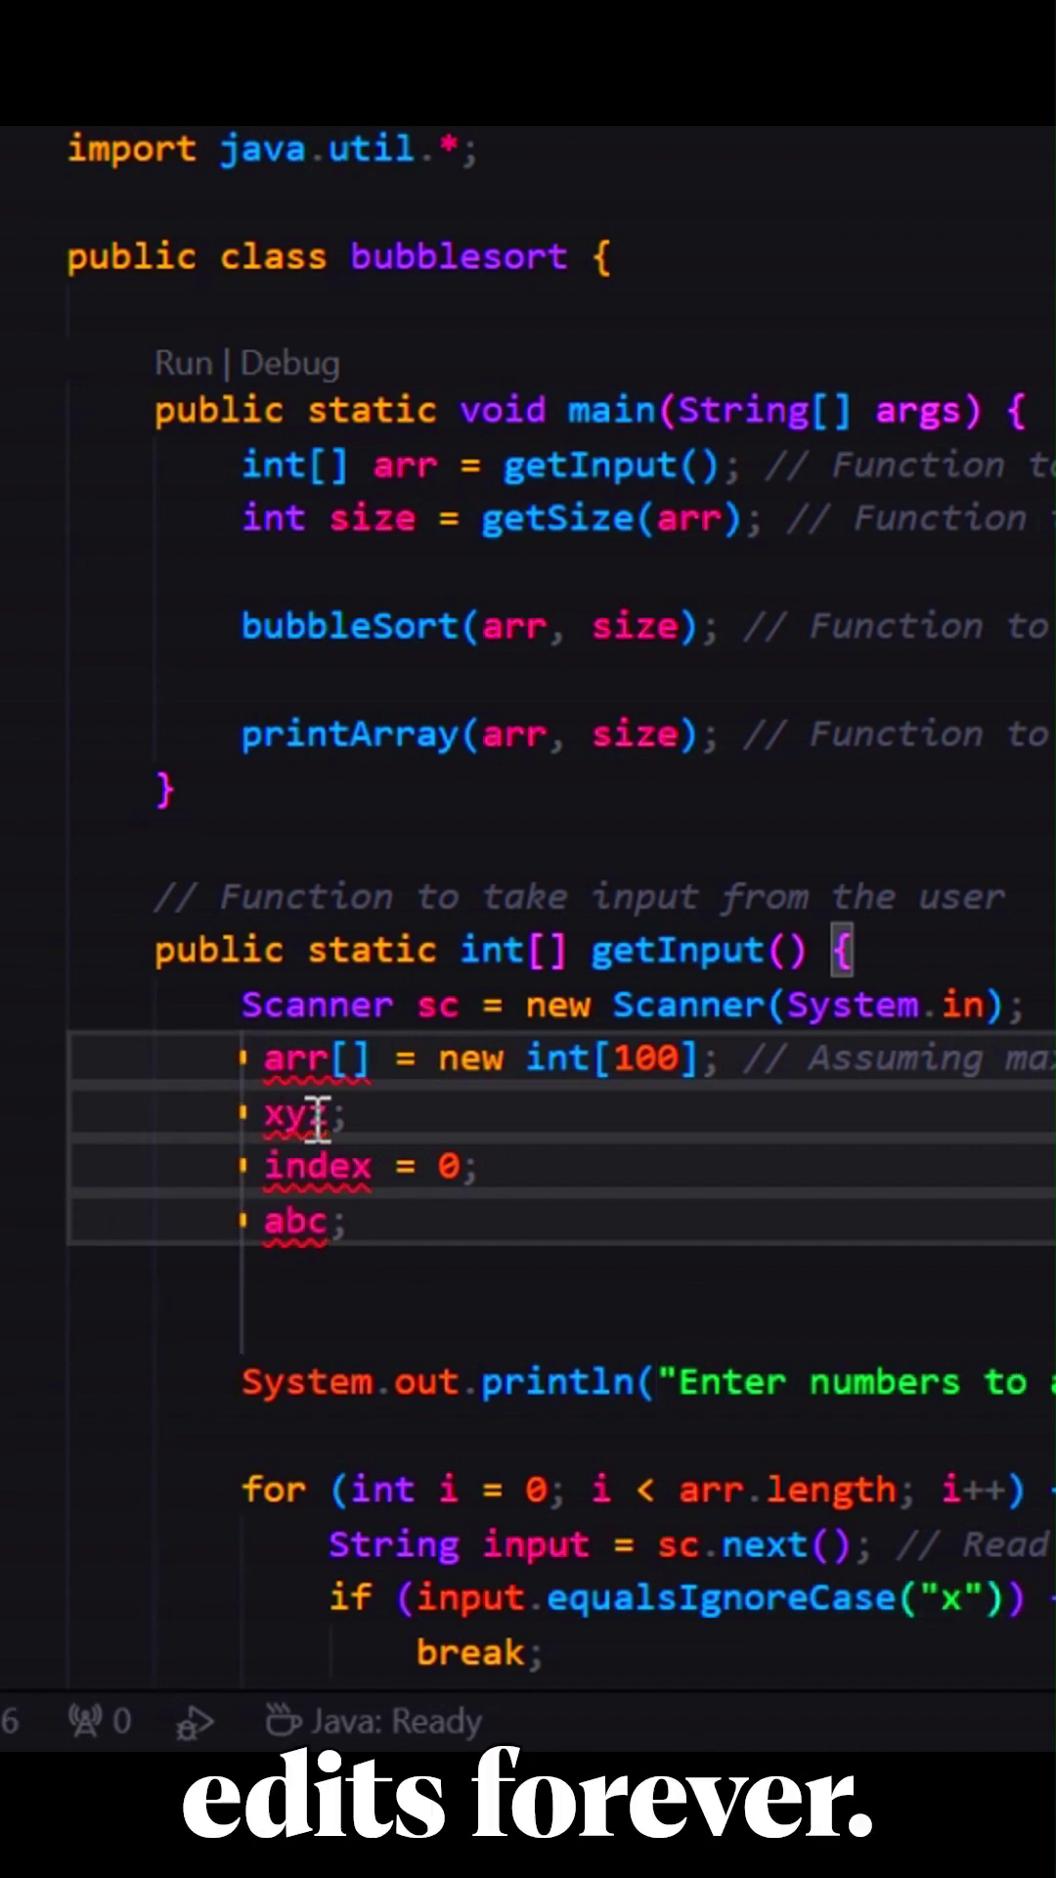
type("floa")
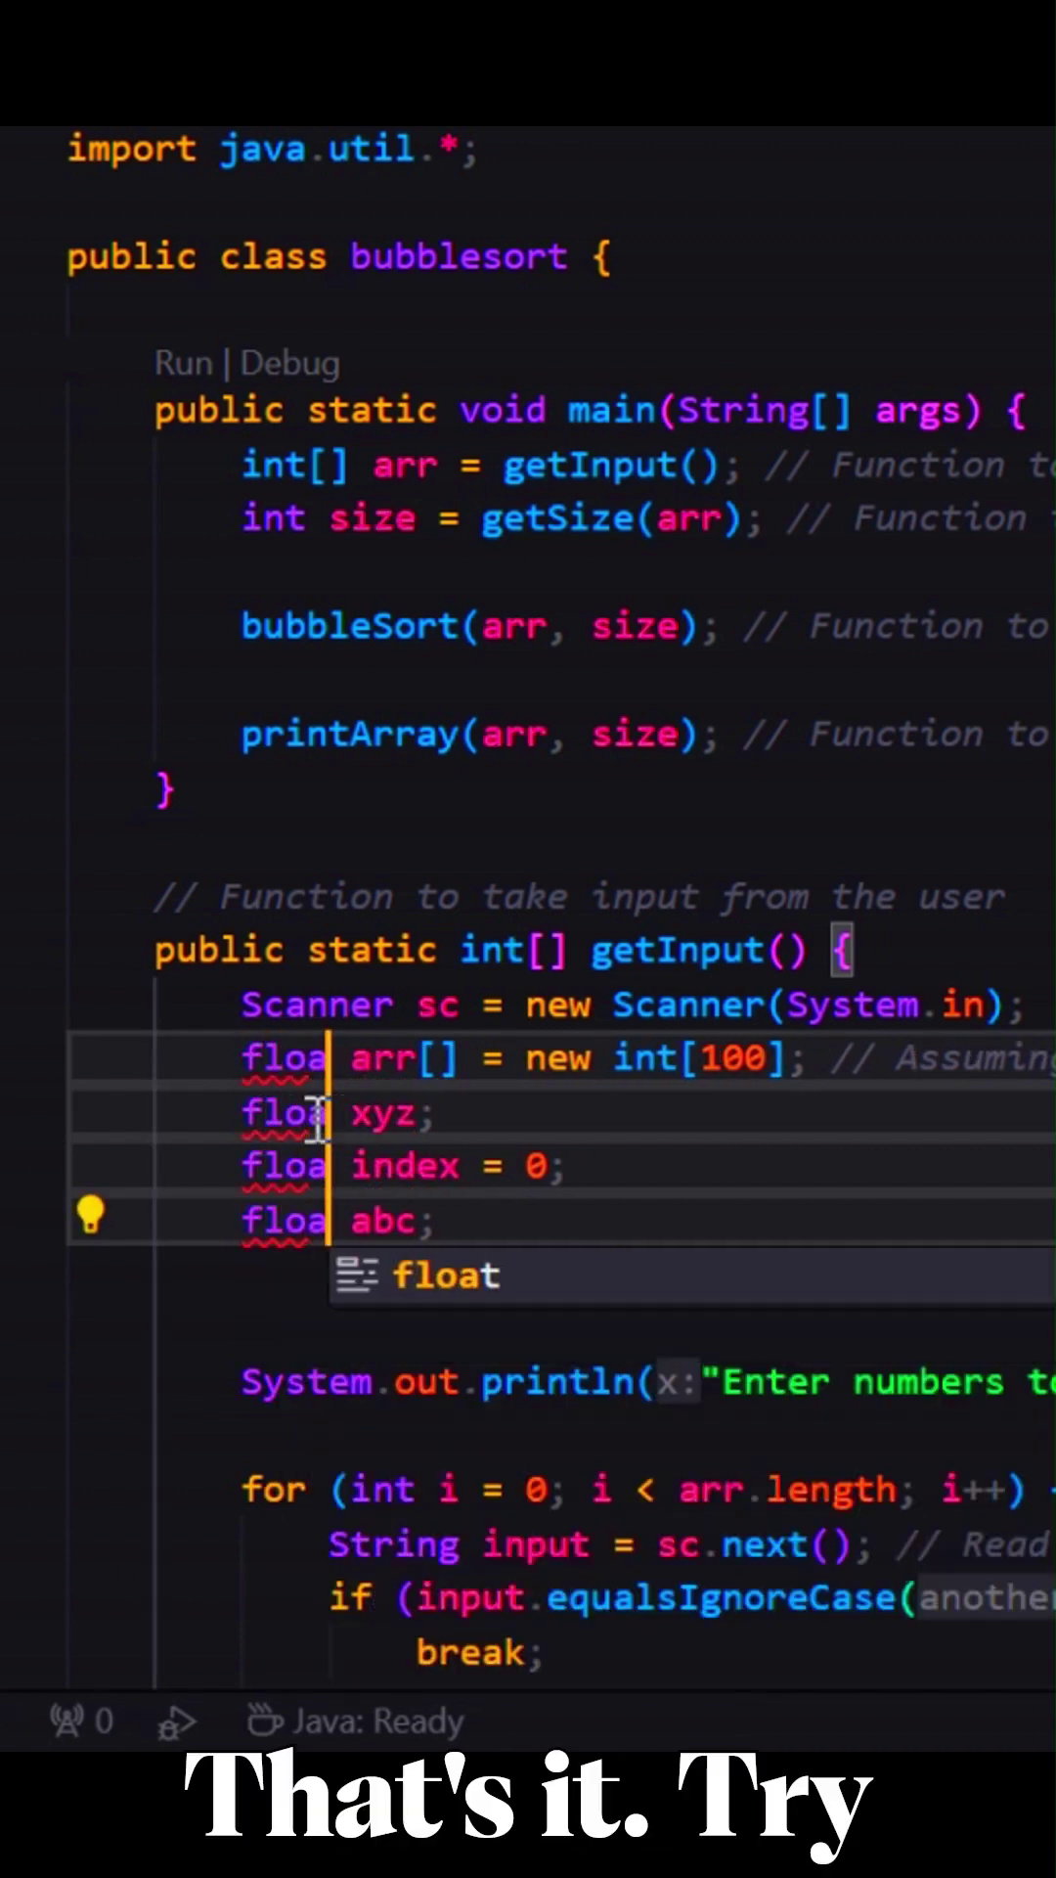